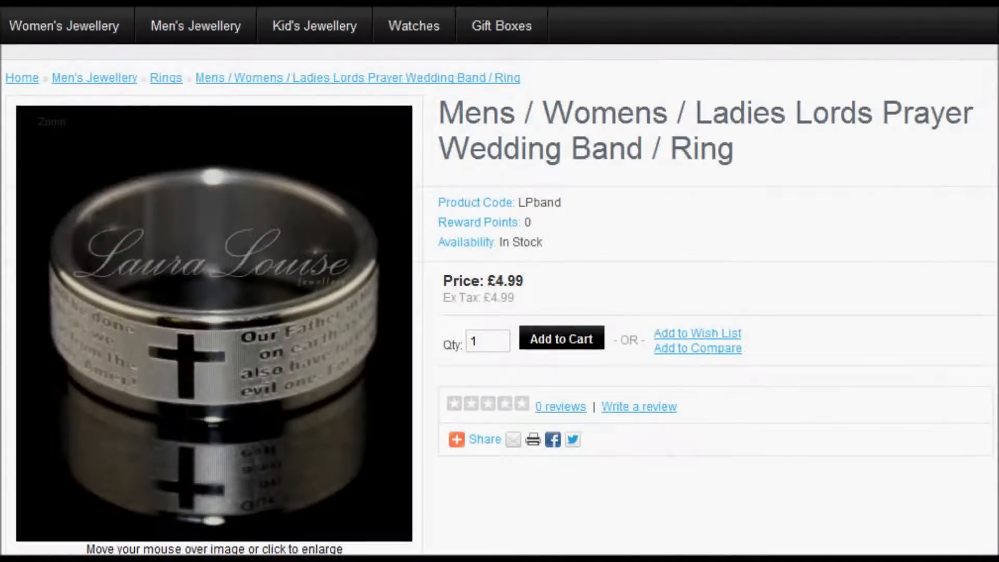
scroll(499, 281, up, 1)
scroll(499, 281, down, 2)
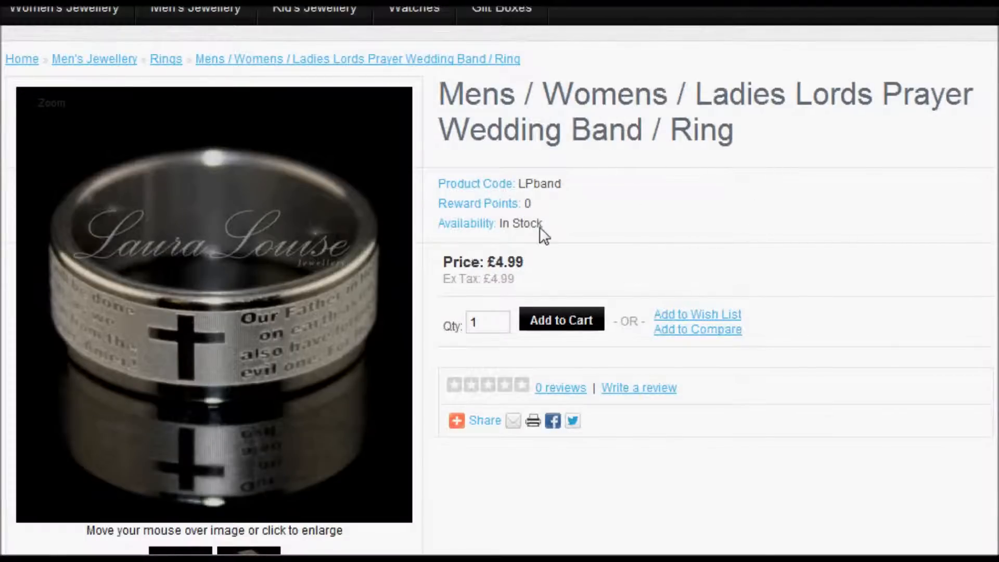
scroll(500, 281, down, 3)
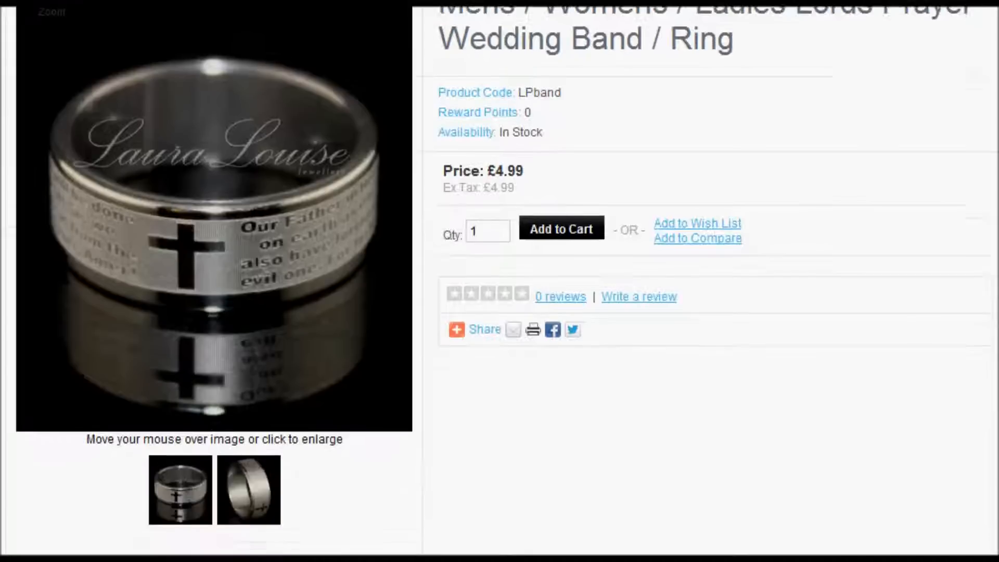
scroll(499, 281, up, 2)
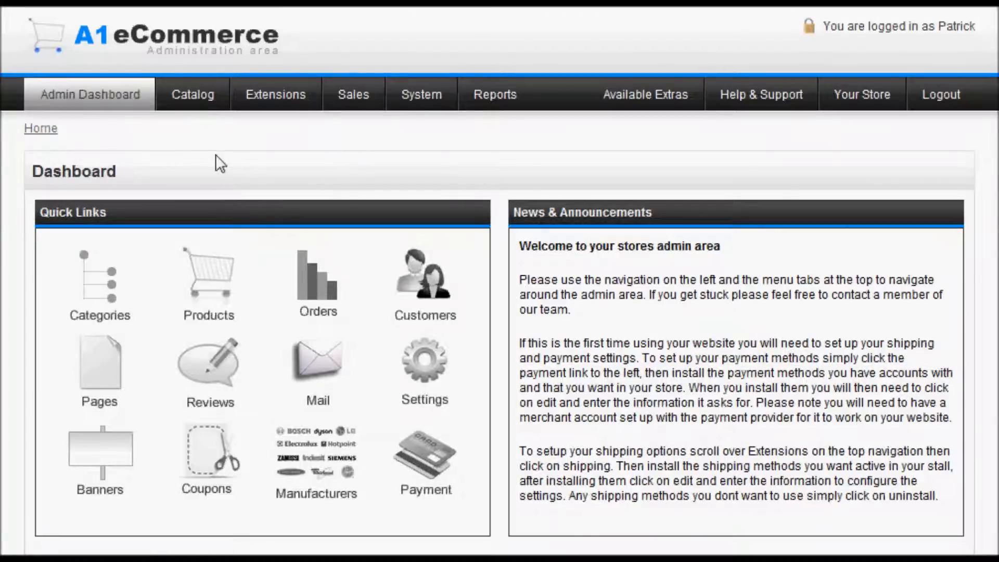
- Create a new catalog option named Ring Sizes with type Select and sort order 1
mouse_move(184, 98)
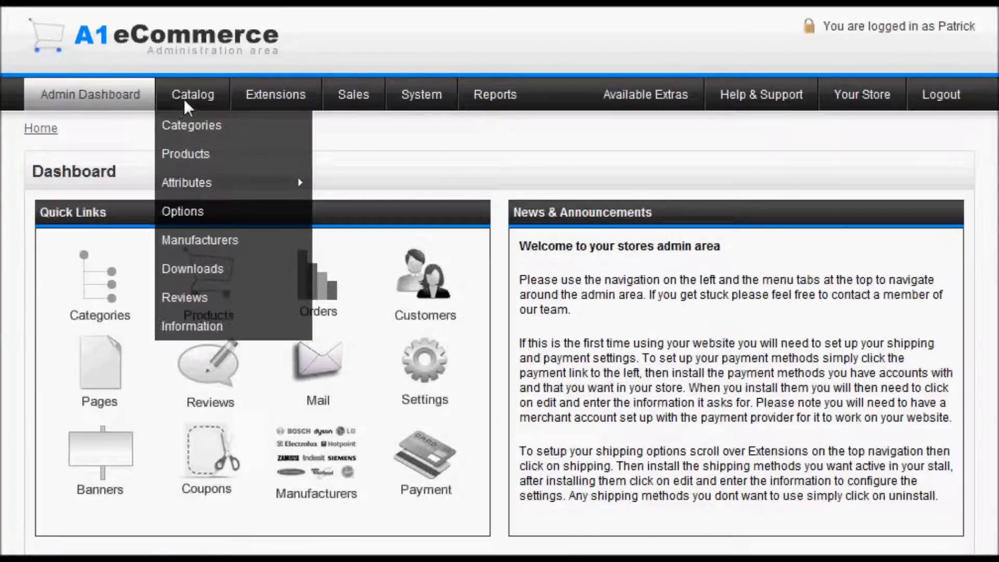
click(208, 208)
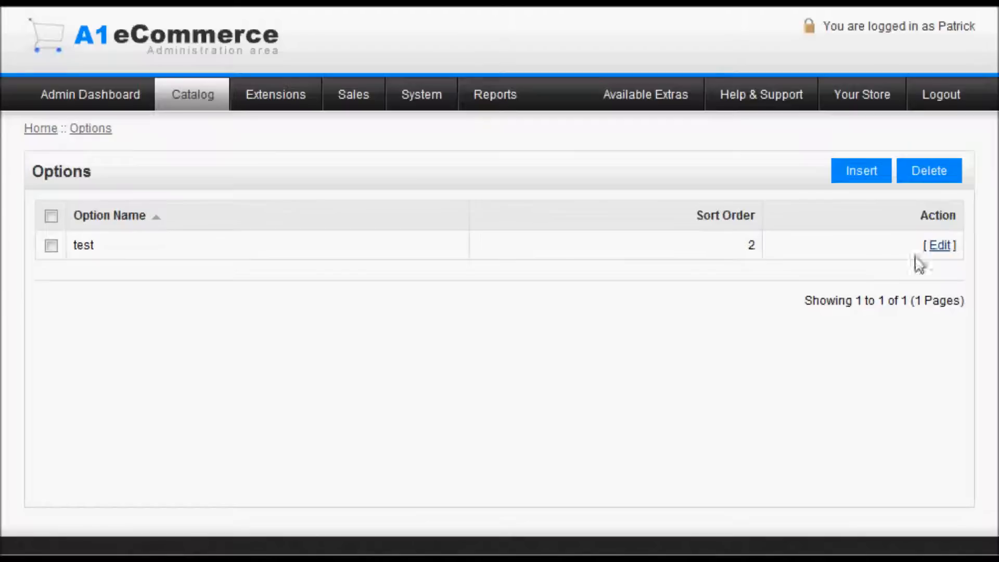
click(51, 244)
click(51, 245)
click(860, 174)
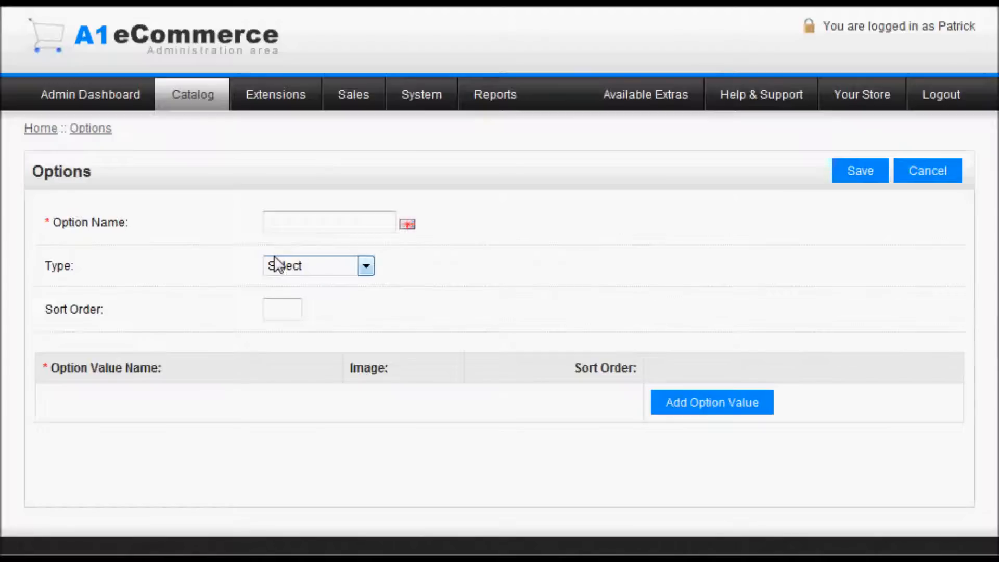
click(282, 224)
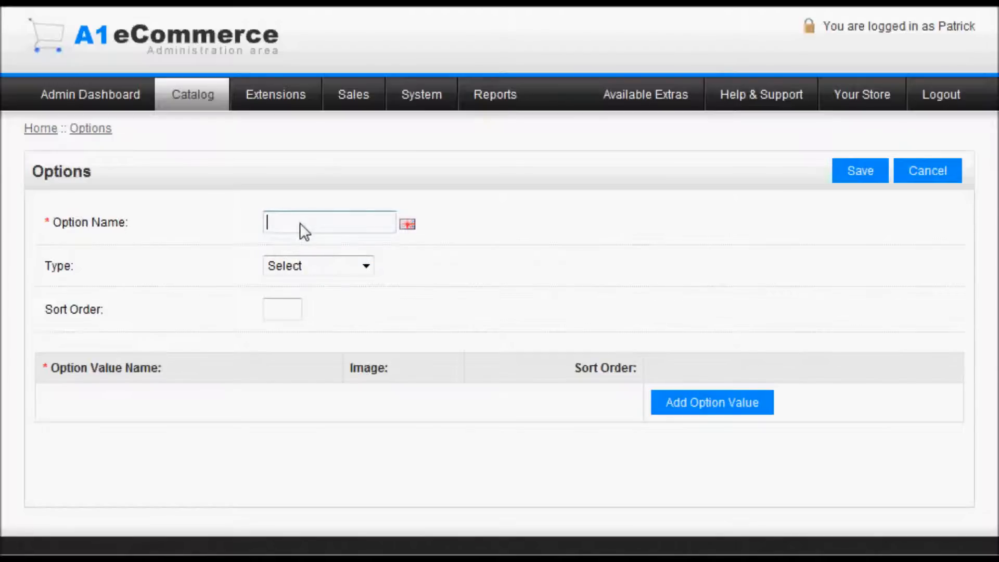
text(Ring Sizes)
click(335, 271)
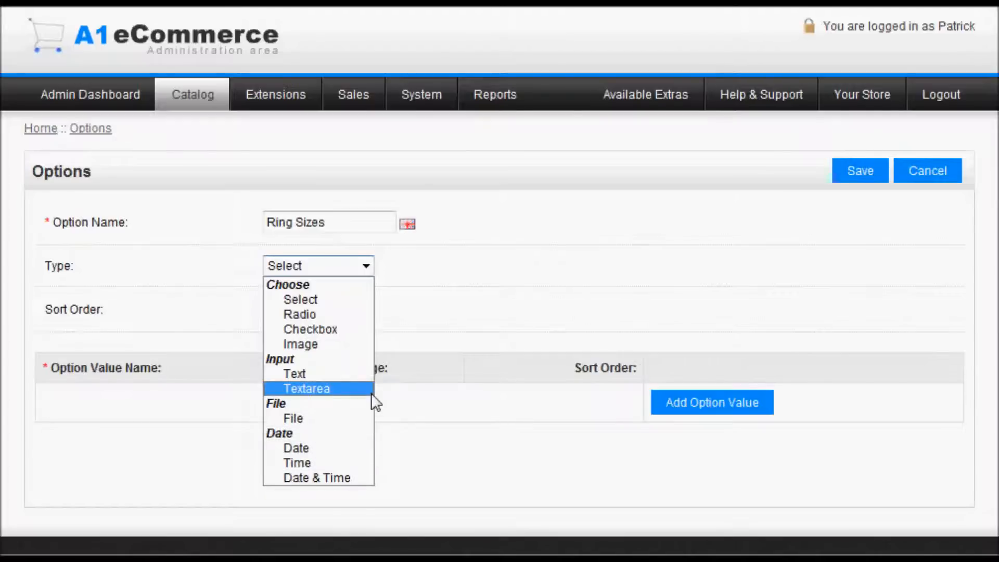
click(324, 299)
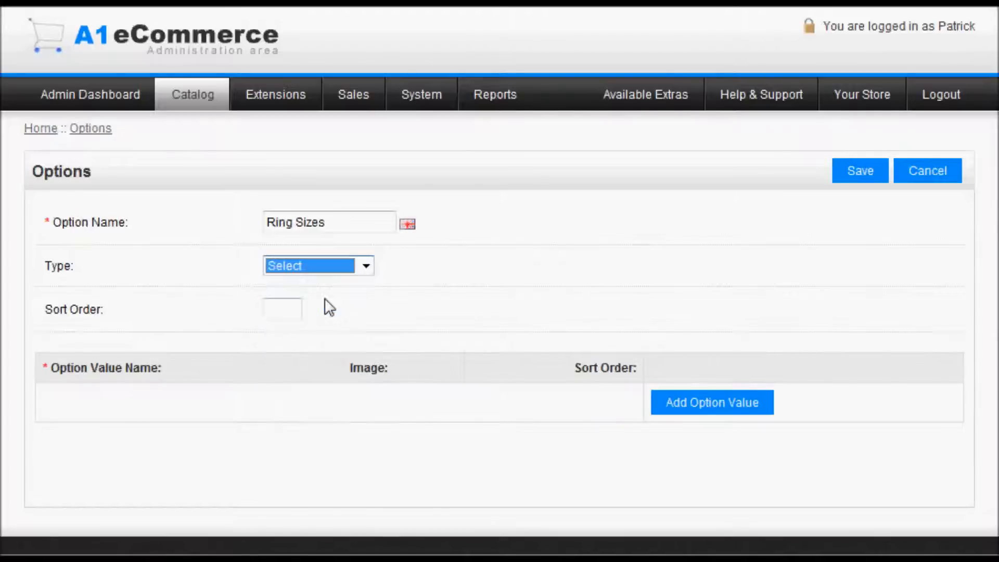
click(279, 311)
text(1)
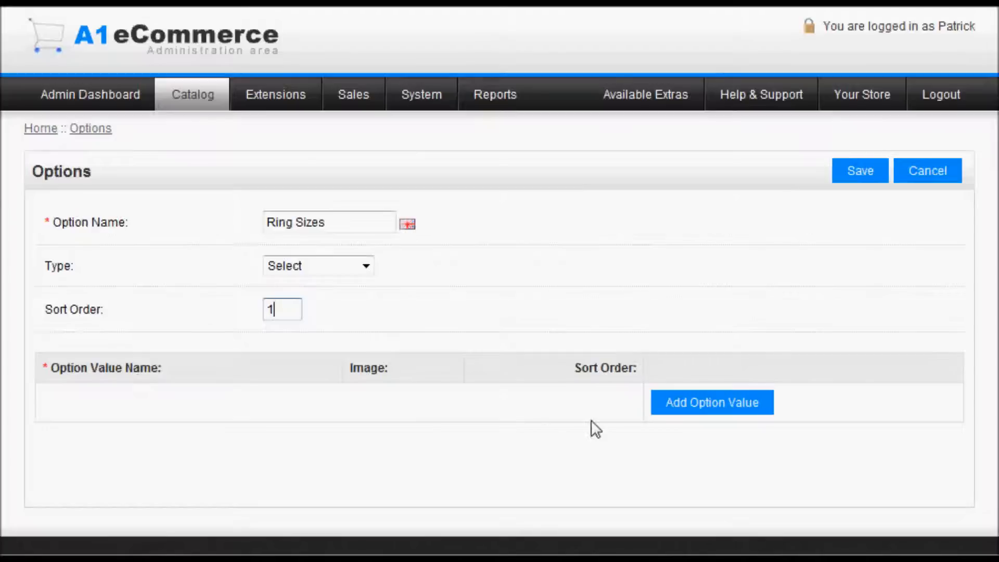
- Add the option value 17mm (O) with sort order 1 to the Ring Sizes option
click(729, 403)
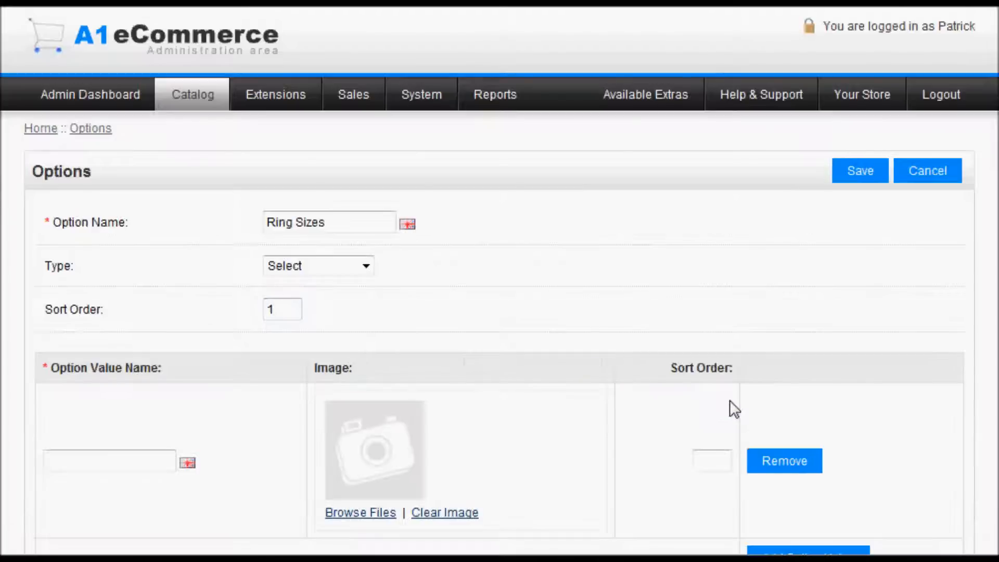
scroll(500, 281, down, 2)
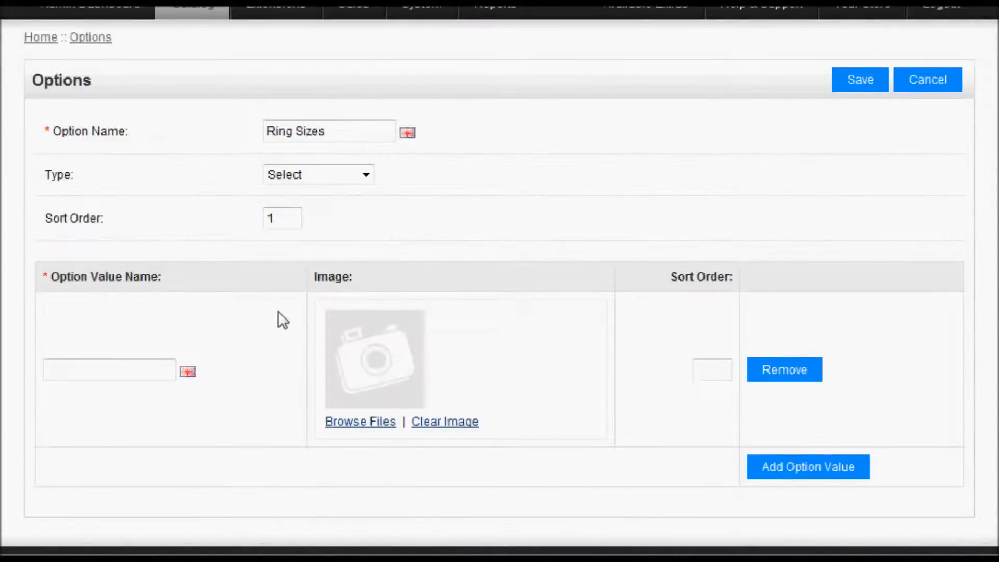
click(156, 364)
right_click(111, 374)
click(156, 451)
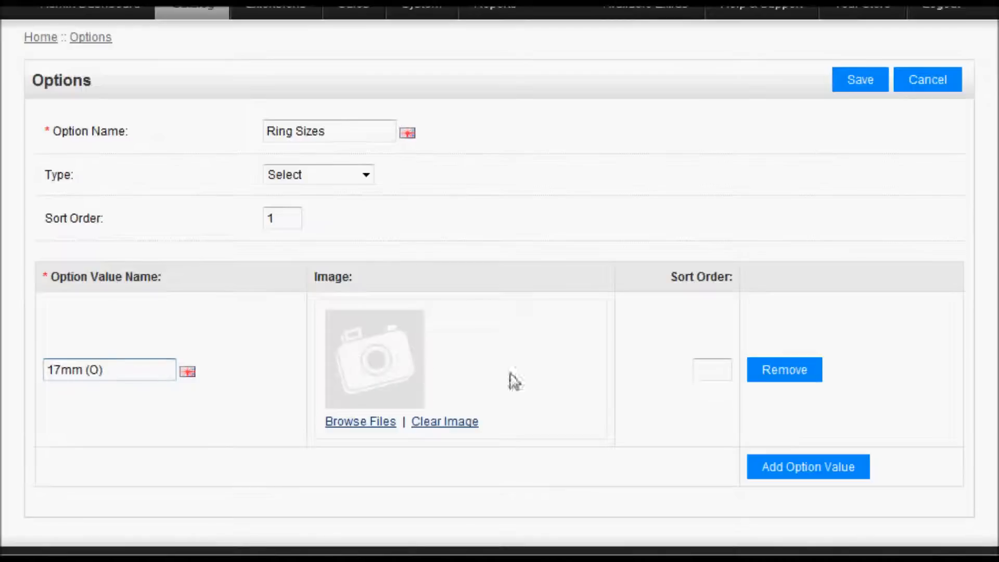
click(726, 375)
text(1)
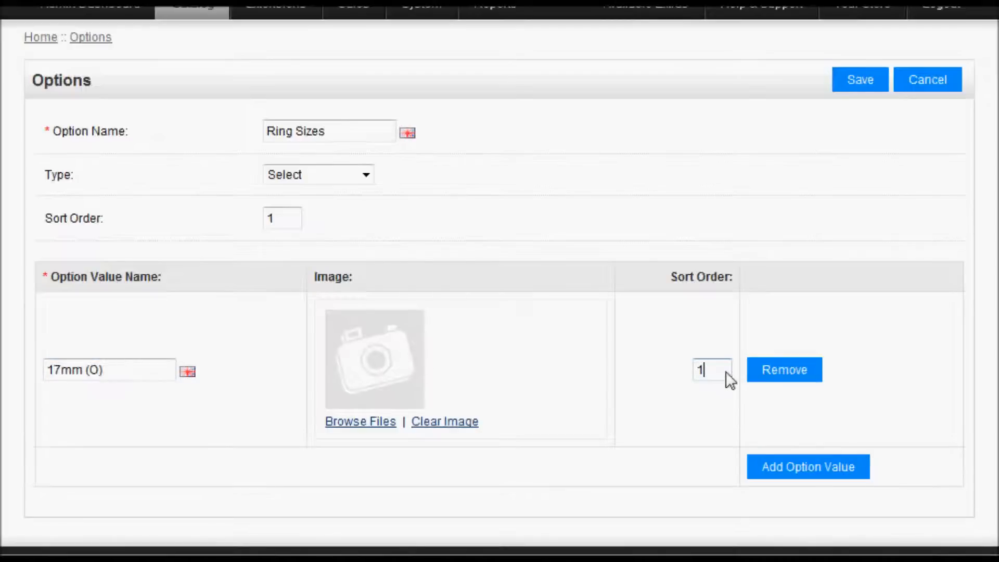
- Add a second option value, 18mm (P), with sort order 2
click(826, 471)
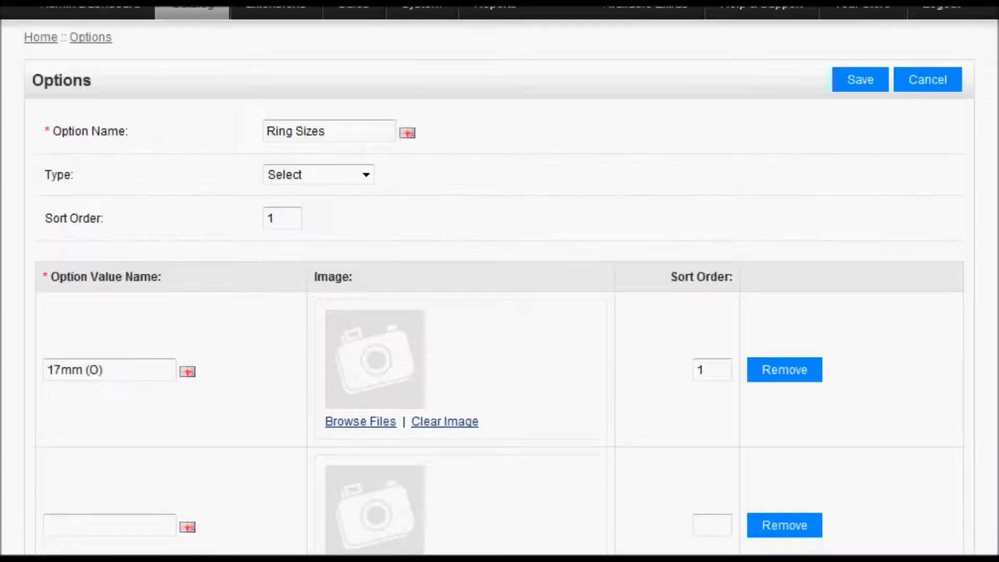
click(155, 515)
right_click(155, 516)
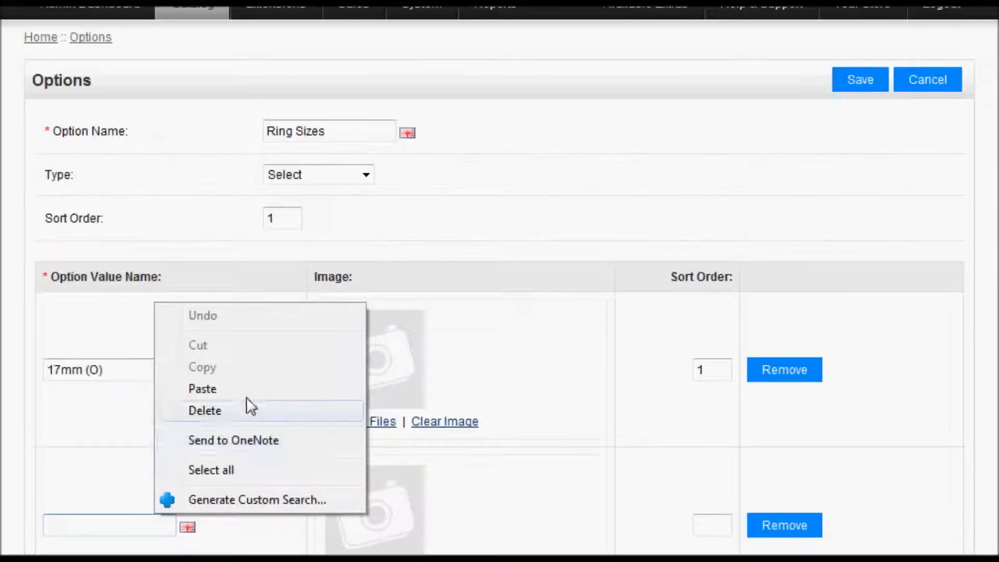
click(248, 390)
click(700, 526)
text(2)
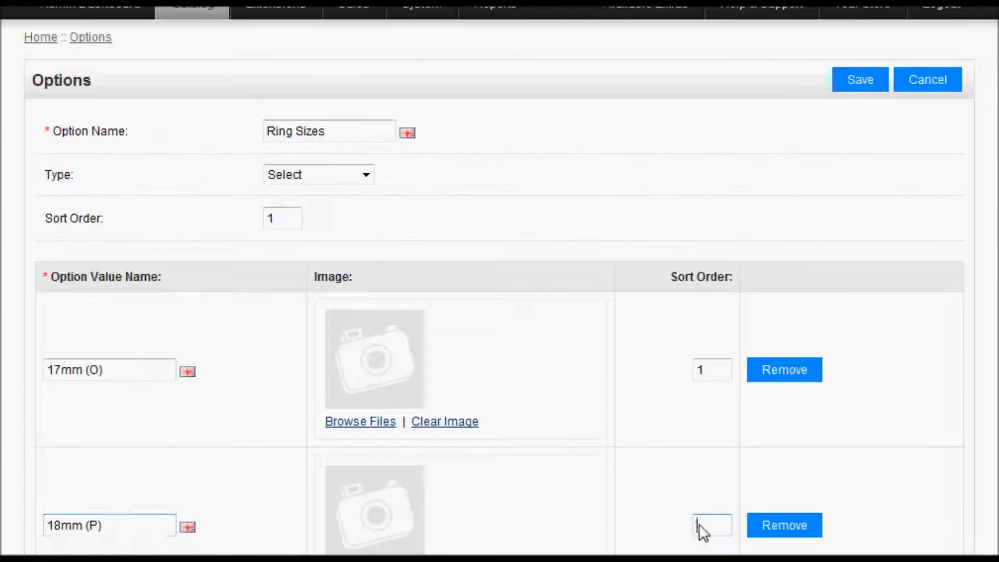
- Add a third option value, 19mm (S), and save the Ring Sizes option
scroll(810, 402, down, 5)
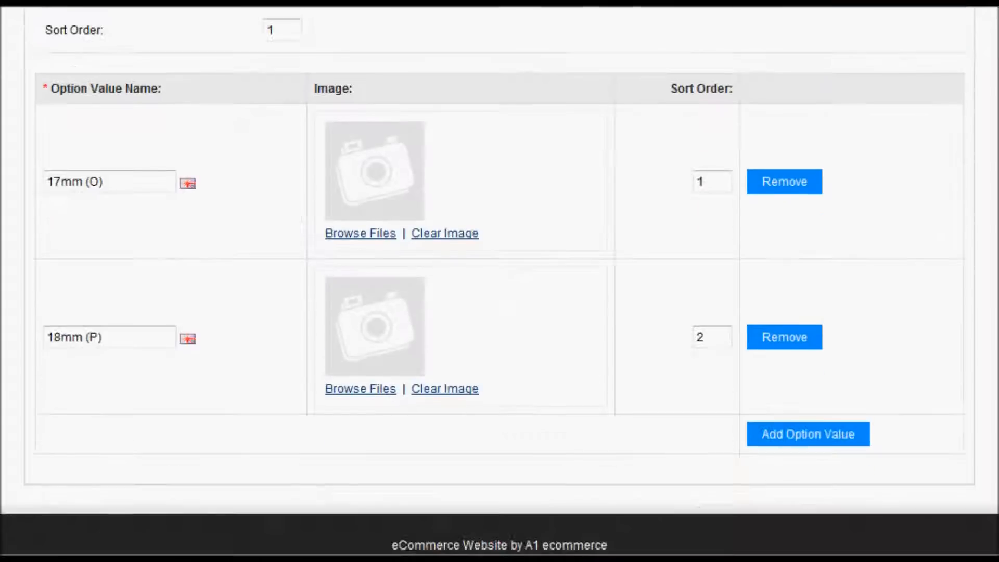
click(759, 366)
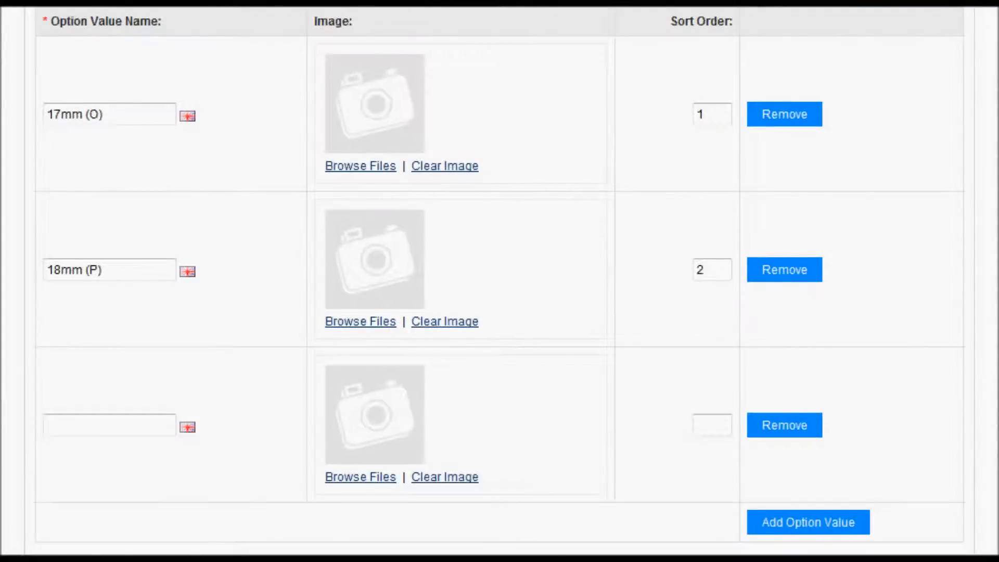
click(152, 425)
right_click(151, 422)
click(249, 289)
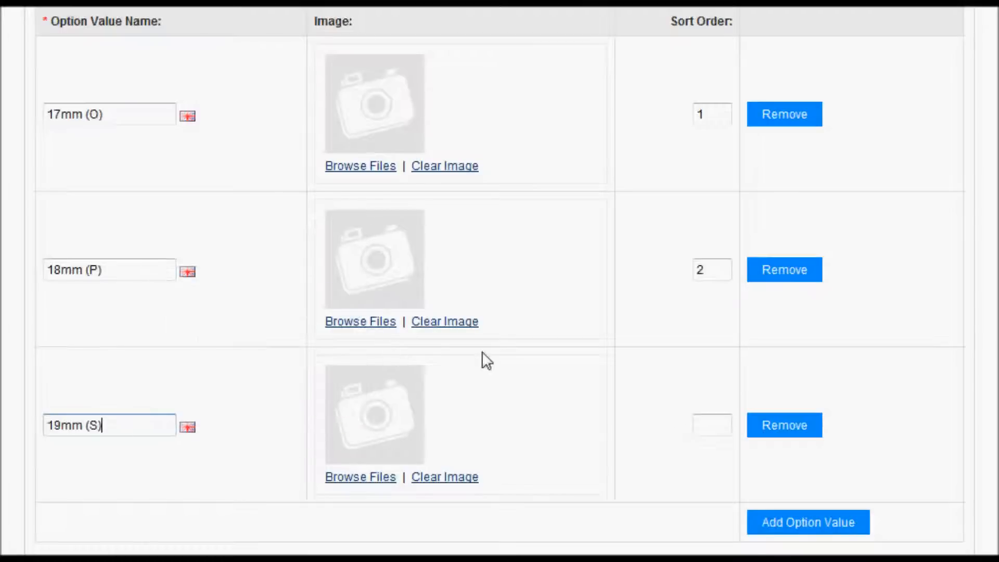
scroll(500, 280, down, 3)
scroll(499, 281, up, 8)
click(859, 137)
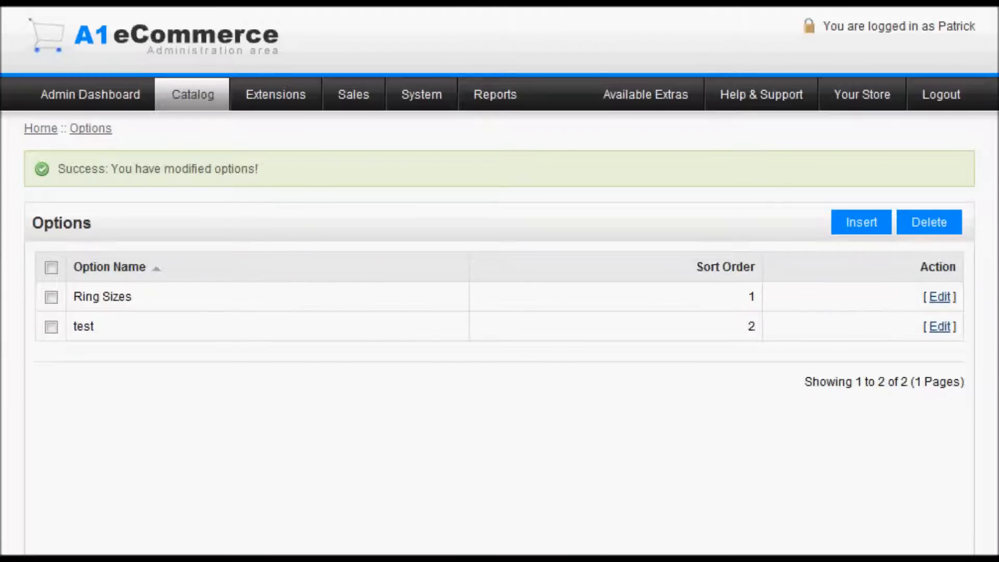
- Open the Lords Prayer Wedding Band product for editing and assign the Ring Sizes option to it
mouse_move(180, 92)
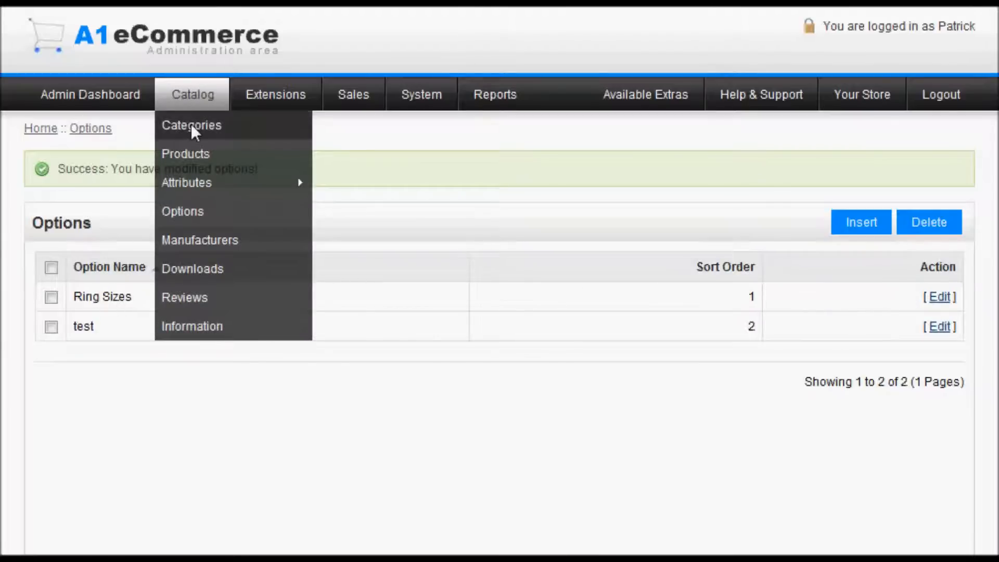
click(199, 158)
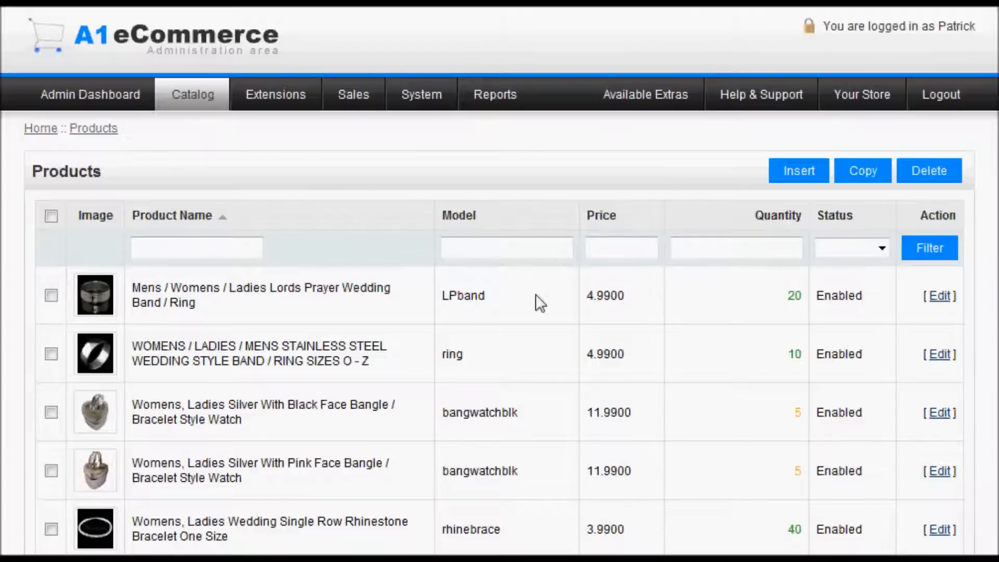
click(938, 295)
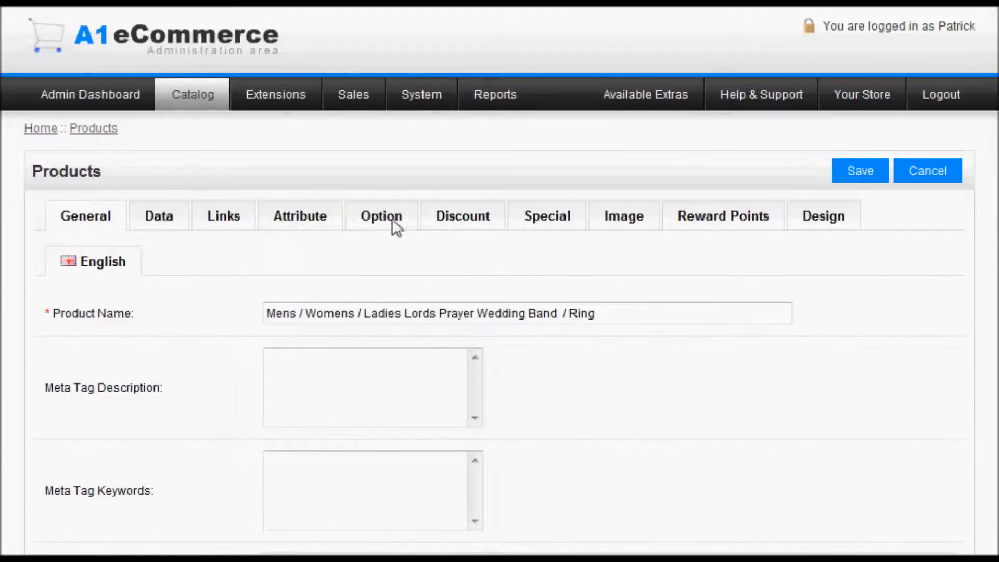
click(379, 218)
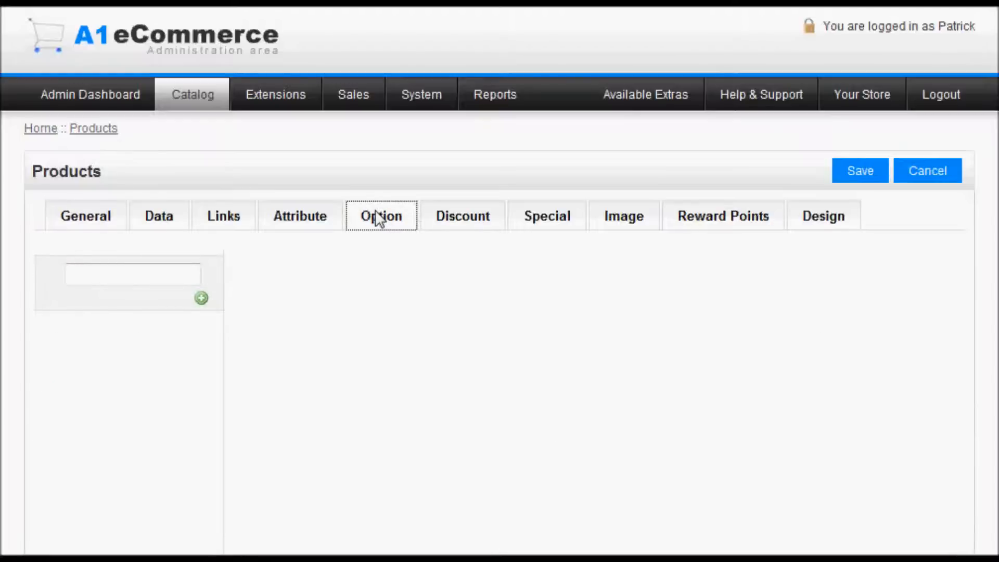
click(177, 271)
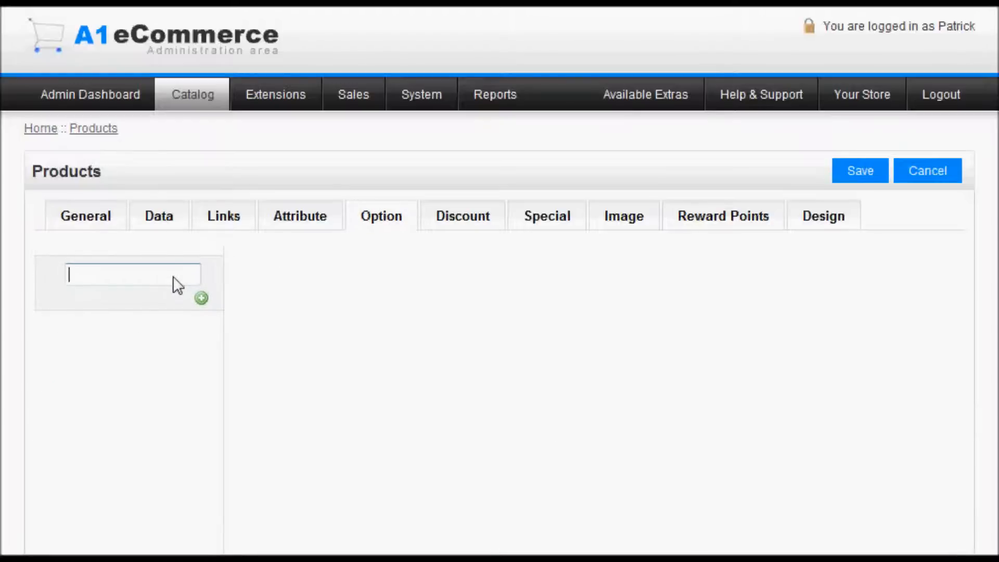
text(r)
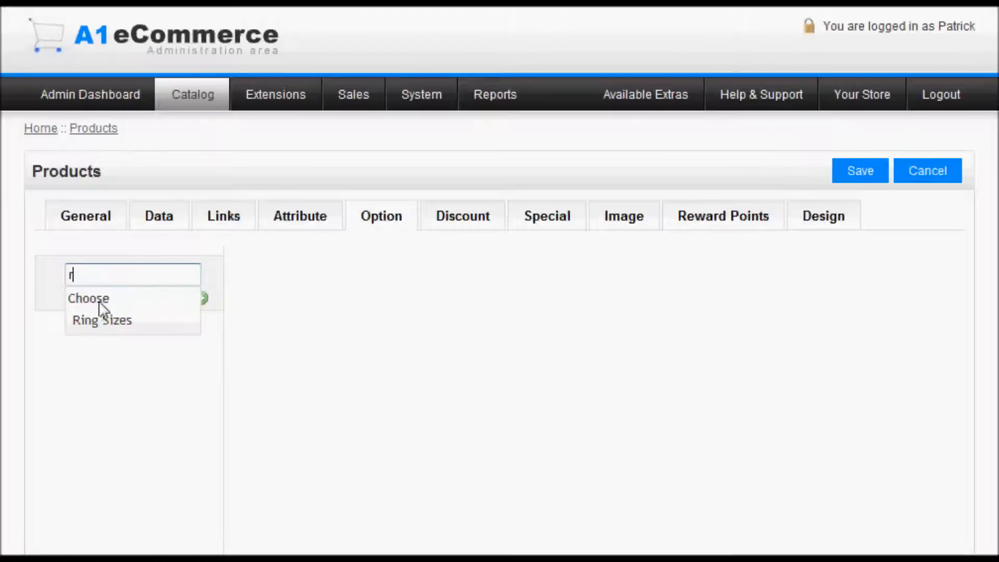
click(102, 321)
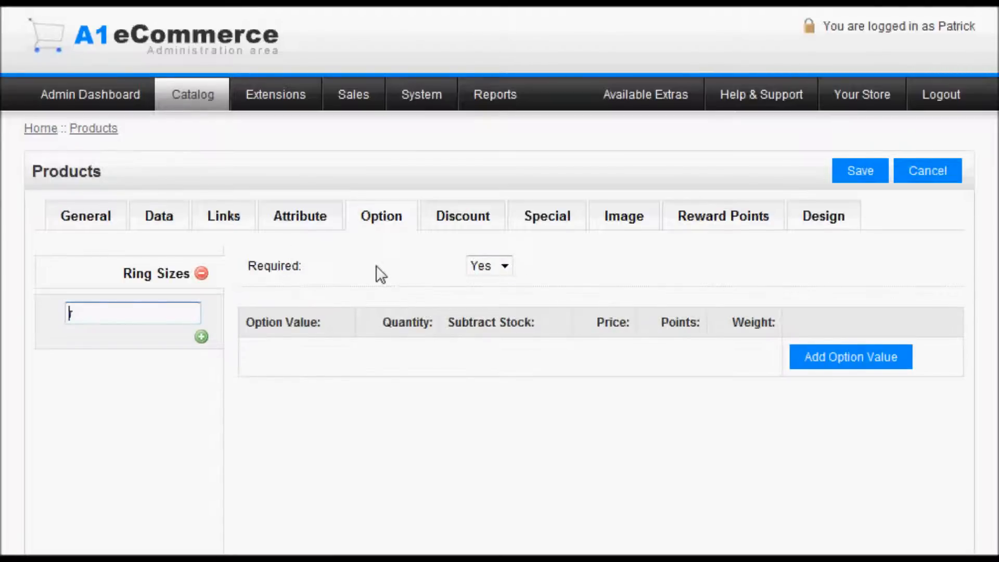
- Add the value 17mm (O) to the product's Ring Sizes option with quantity 1 and stock subtraction set to Yes
click(894, 361)
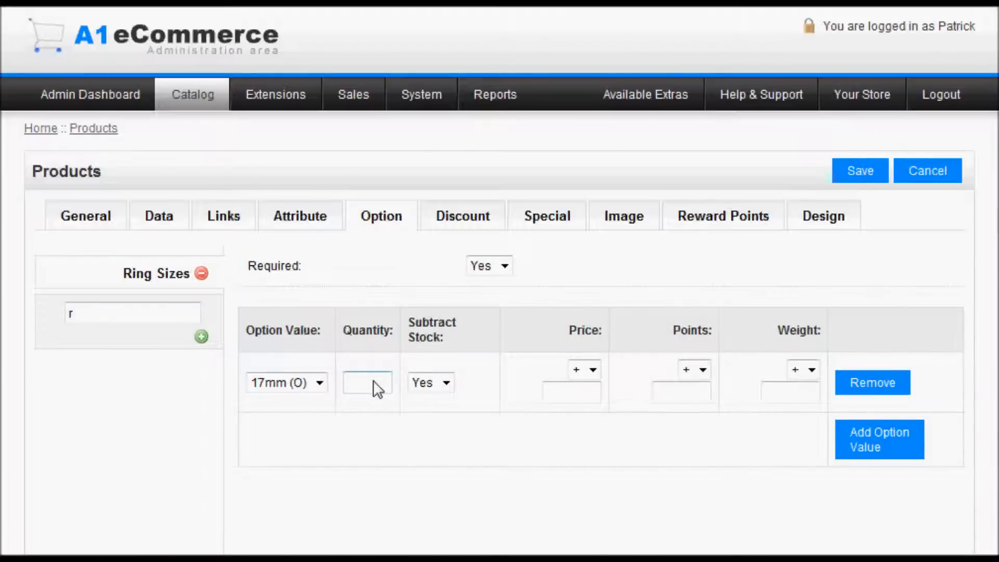
text(1)
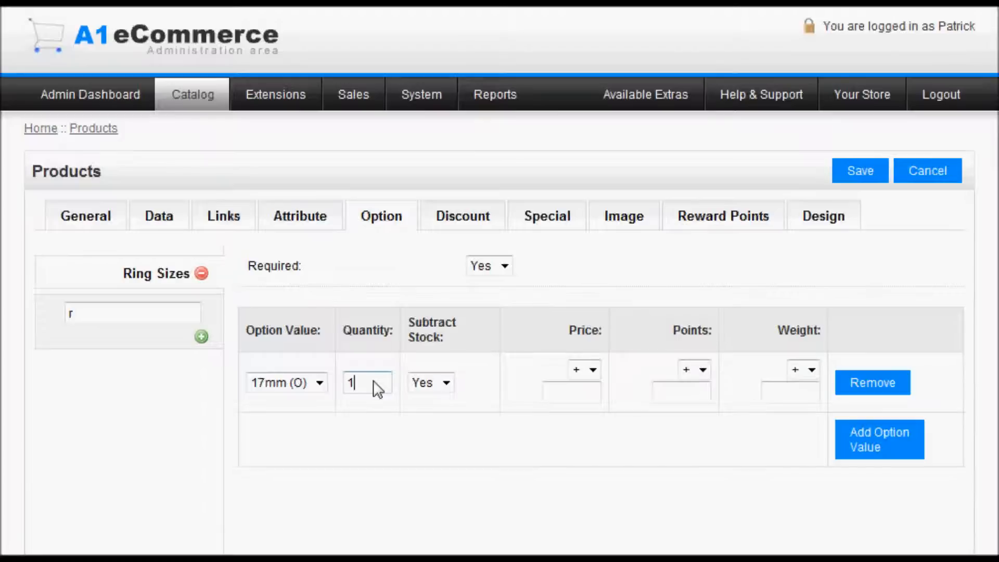
click(445, 385)
click(446, 385)
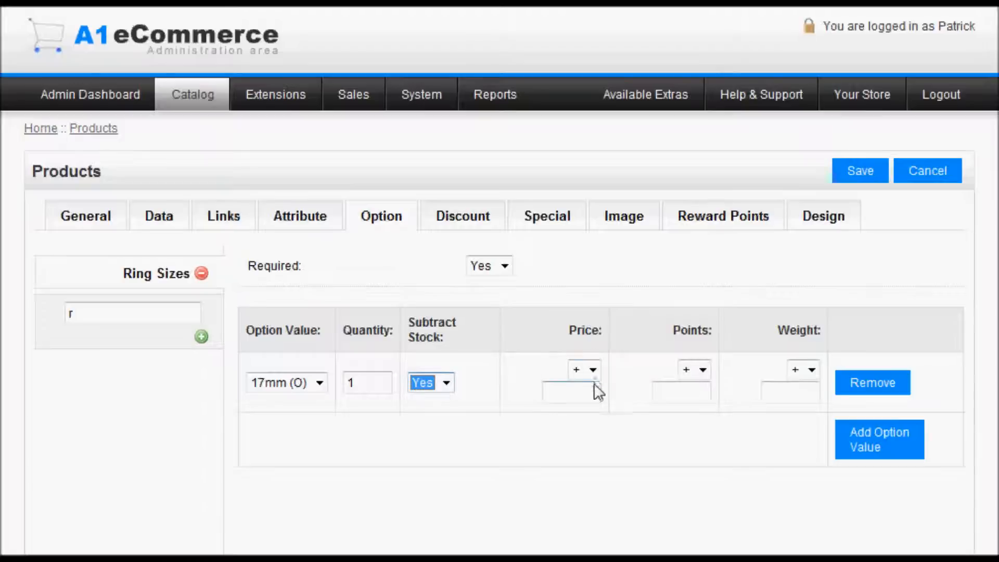
click(576, 394)
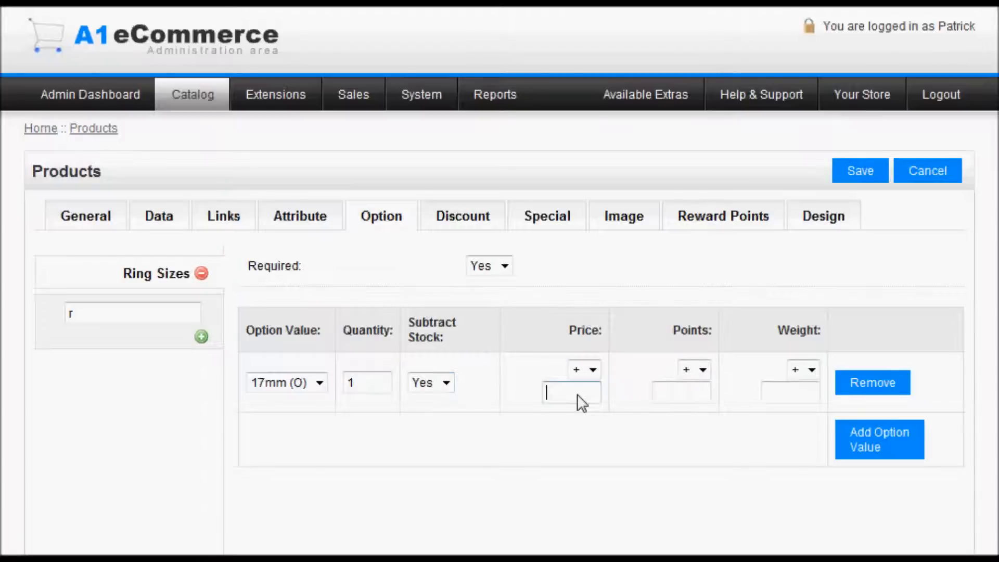
click(593, 369)
click(557, 388)
text(1)
click(800, 394)
click(806, 370)
click(750, 373)
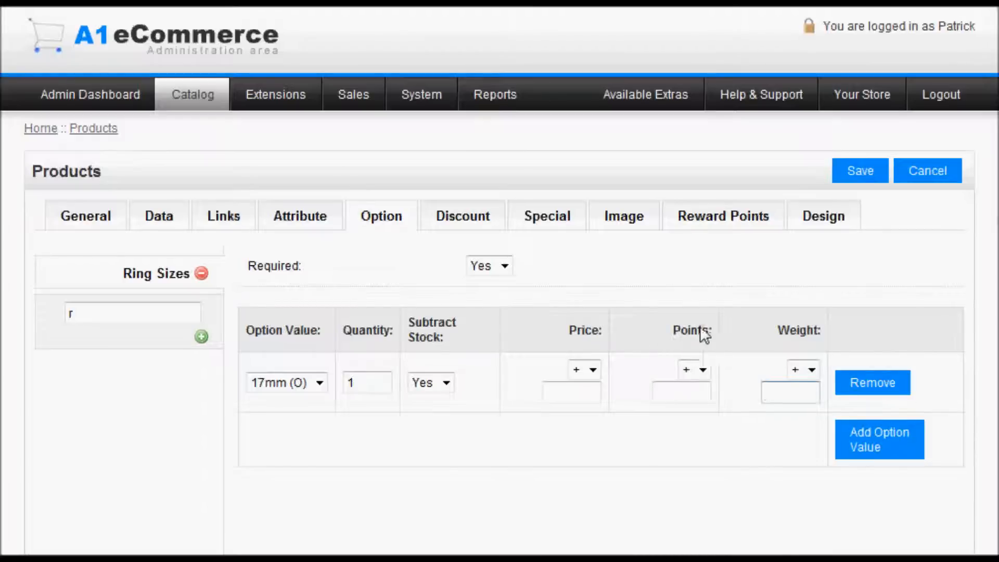
- Add the value 18mm (P) with quantity 1 to the product's Ring Sizes option
click(872, 448)
click(315, 449)
click(307, 475)
click(381, 439)
text(1)
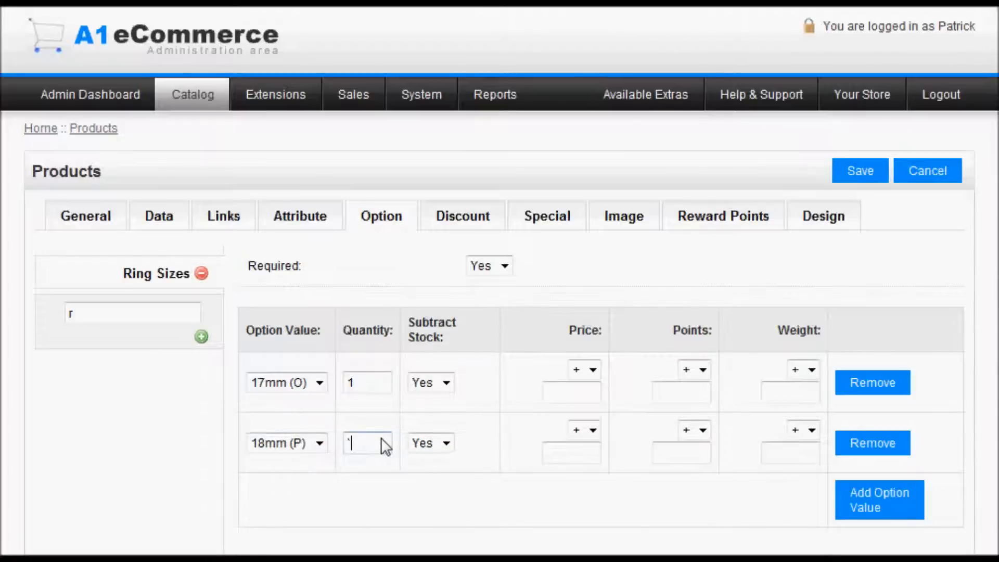
- Add the value 19mm (S) with quantity 1 to the product's Ring Sizes option
click(879, 485)
click(316, 504)
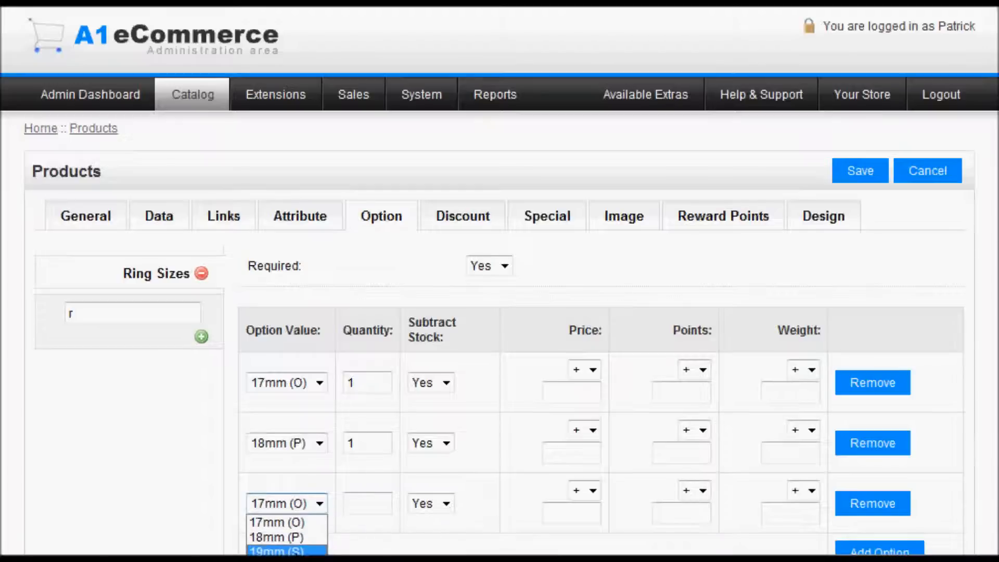
click(276, 550)
click(384, 508)
text(1)
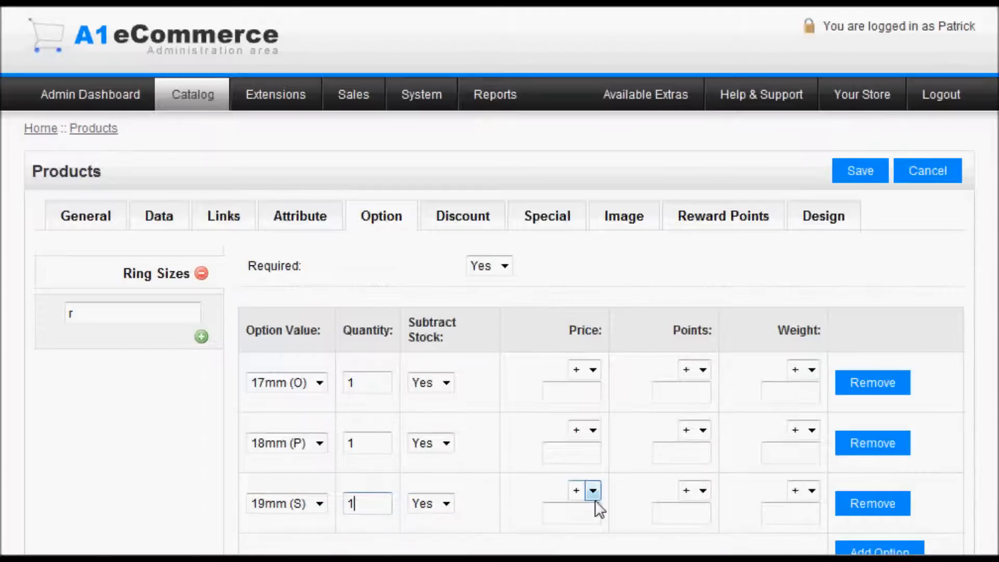
- Review the product's option values and discount settings, and save the product
scroll(993, 358, down, 2)
scroll(988, 333, up, 2)
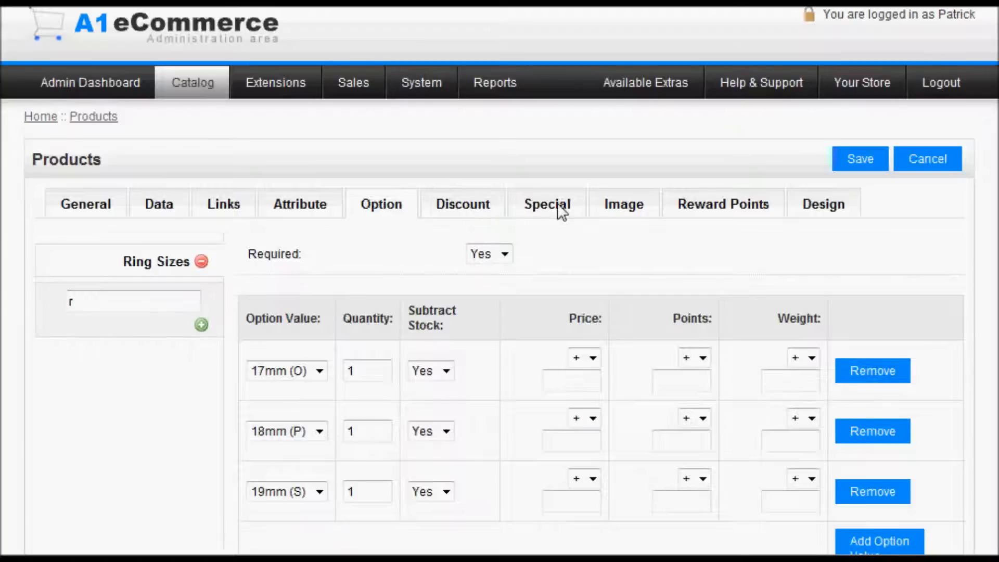
click(456, 208)
click(396, 213)
click(860, 159)
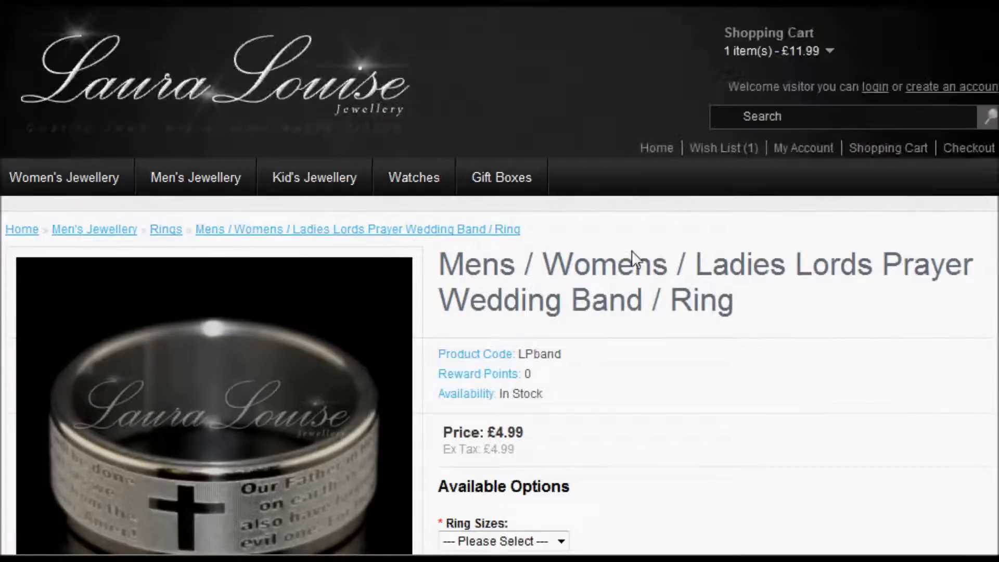
- Check the Ring Sizes choices on the Lords Prayer Wedding Band storefront page by selecting 19mm (S)
scroll(963, 243, down, 3)
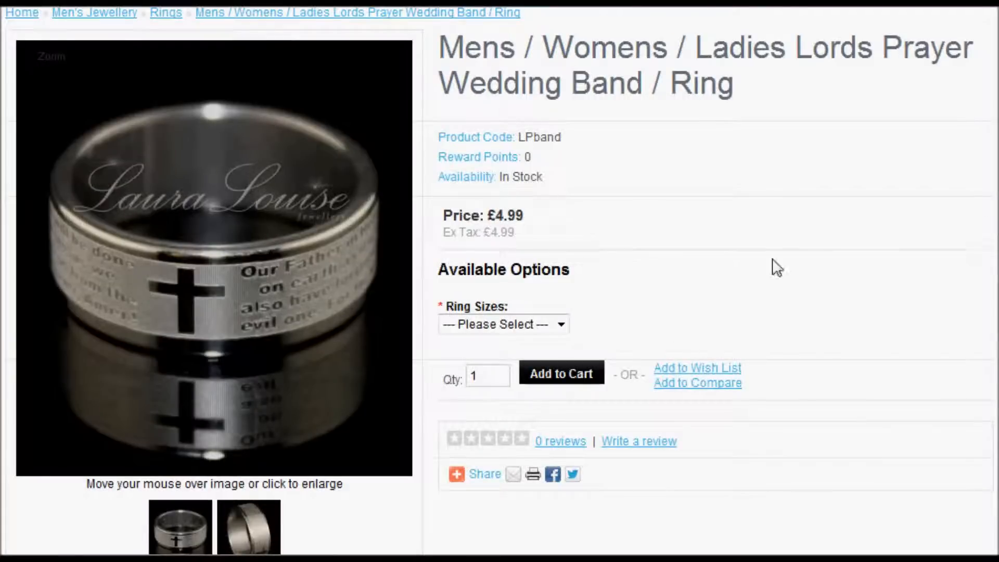
drag(559, 274, 496, 272)
click(496, 270)
click(527, 322)
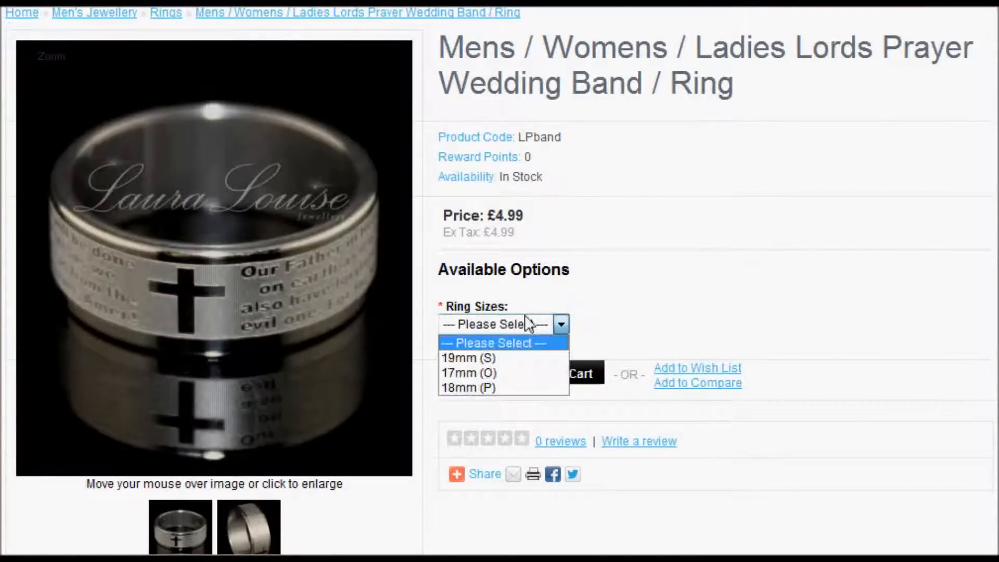
click(500, 358)
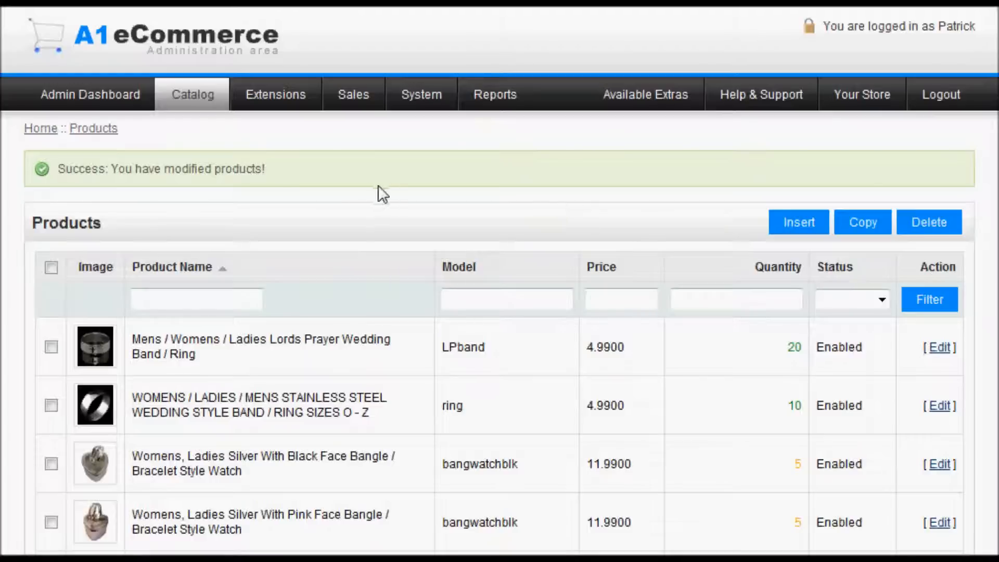
- Return to the store administration dashboard
click(178, 37)
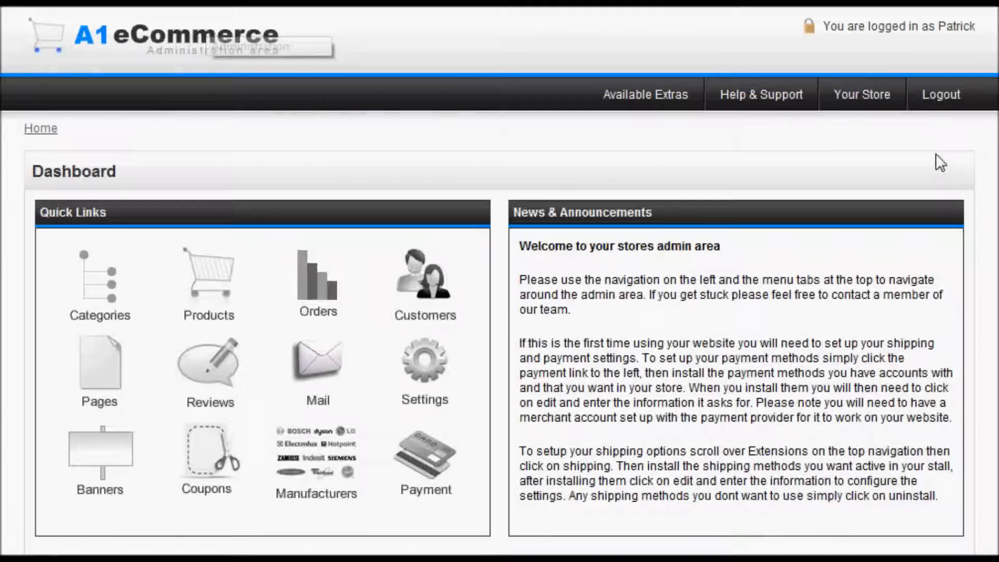